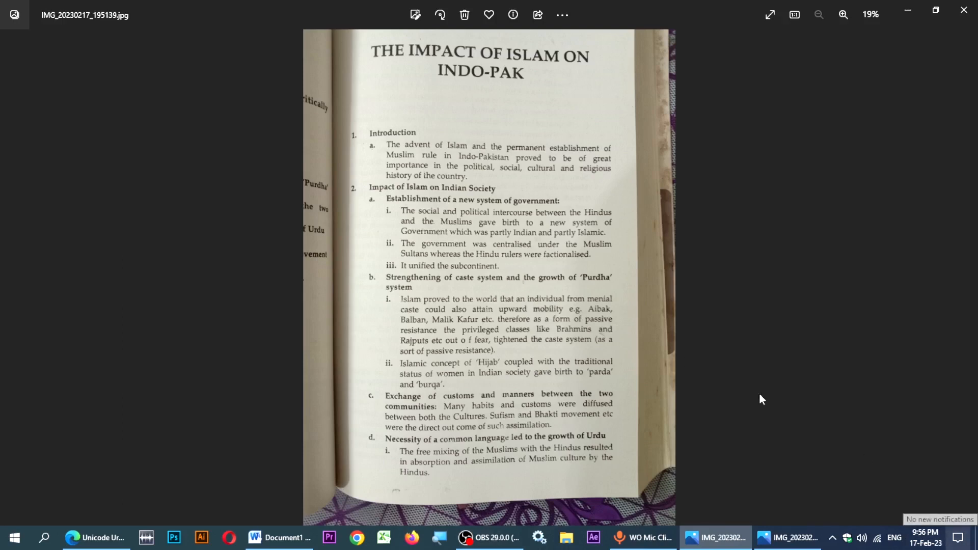
Step: Take a rectangular screen snip of the book page's text from "Introduction" down to the last line, "Hindus."
click(957, 537)
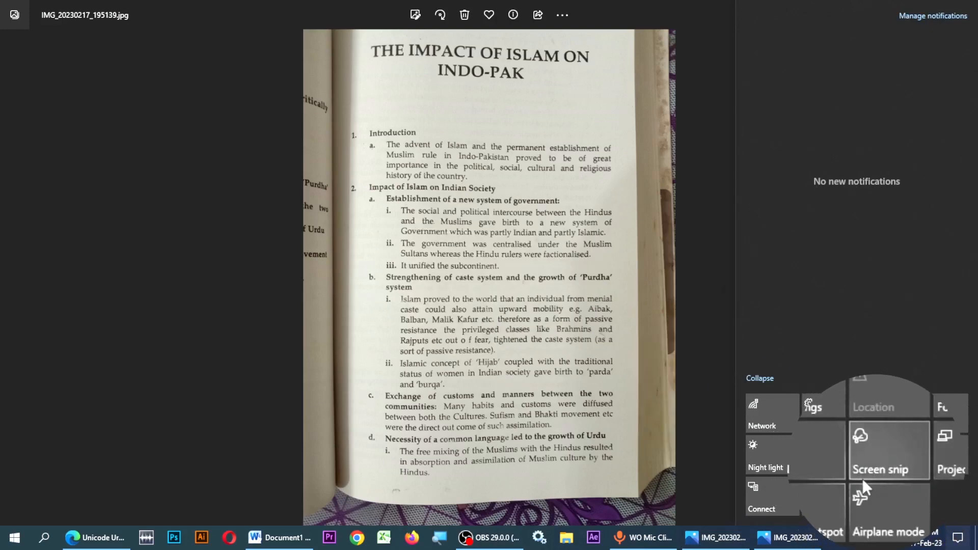
click(878, 453)
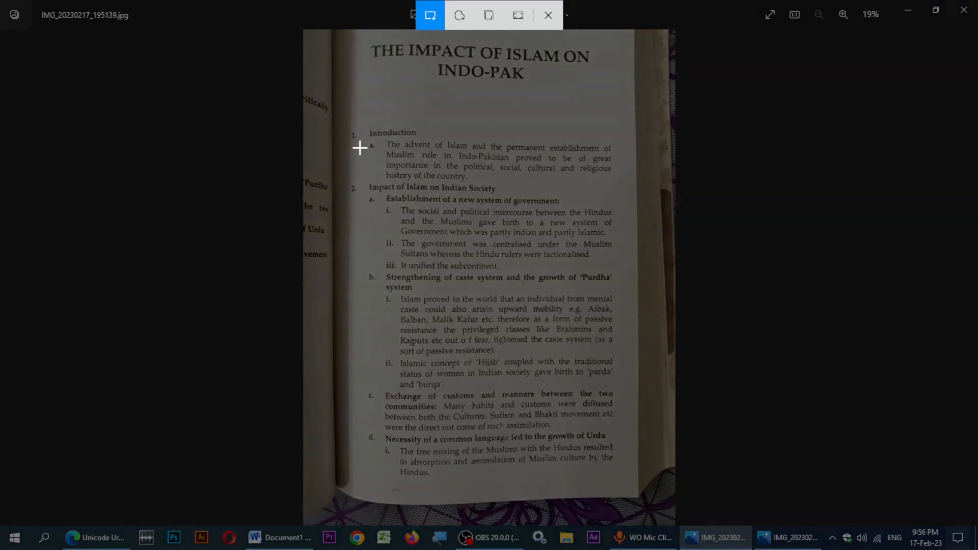
drag(351, 117, 628, 489)
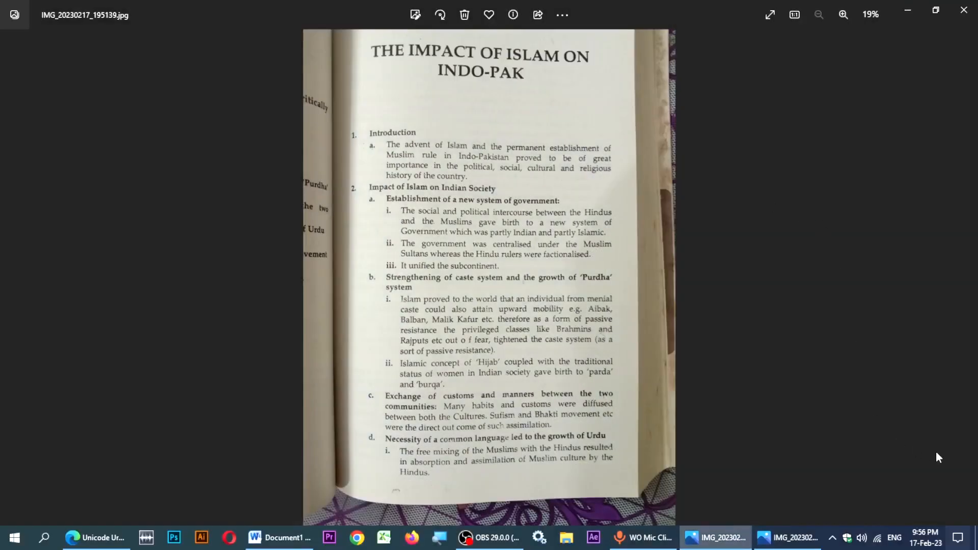
Step: Open Microsoft OneNote 2010 and dismiss its activation wizard
click(47, 527)
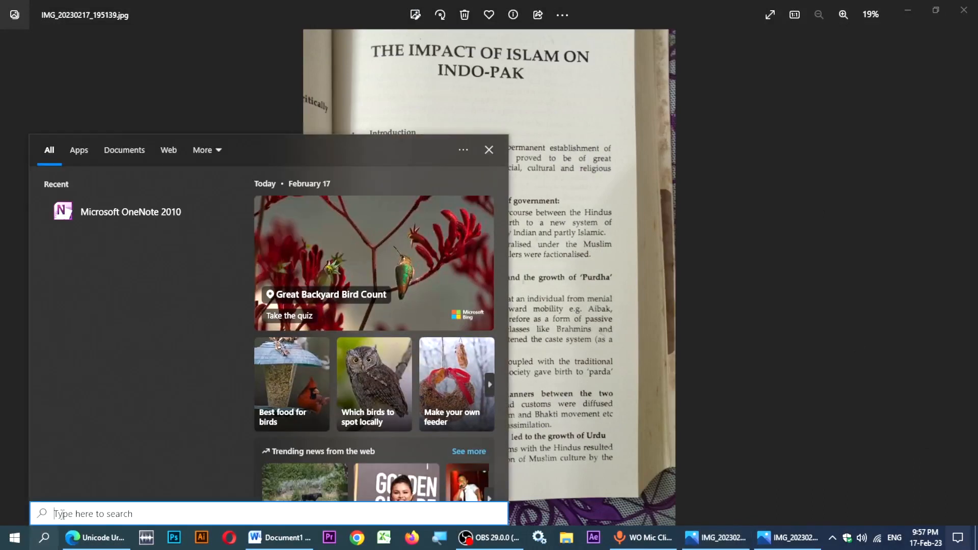
text(onenote)
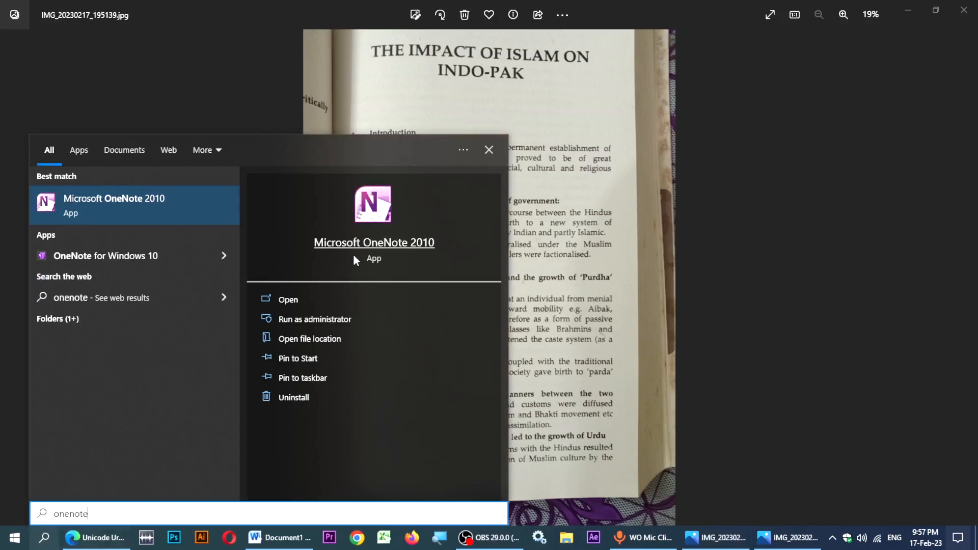
click(378, 243)
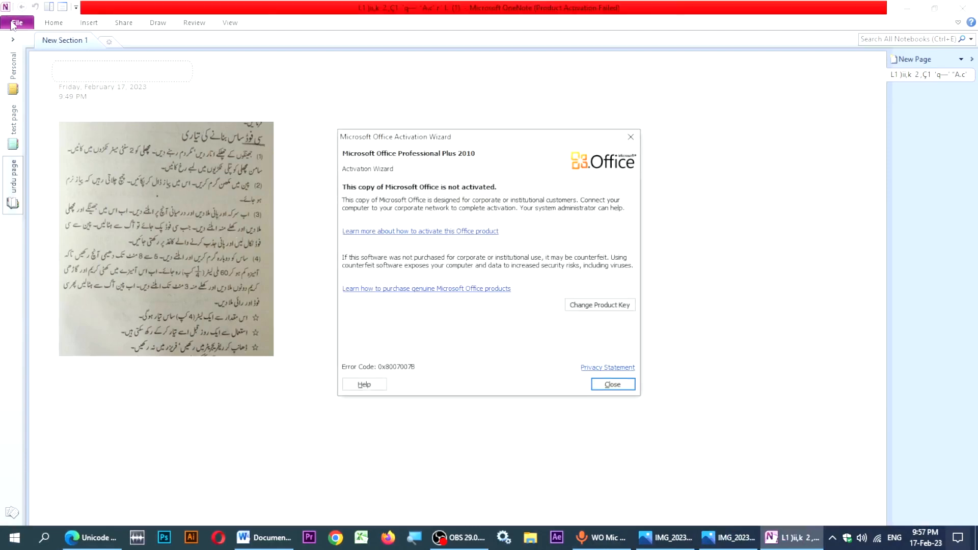
click(612, 384)
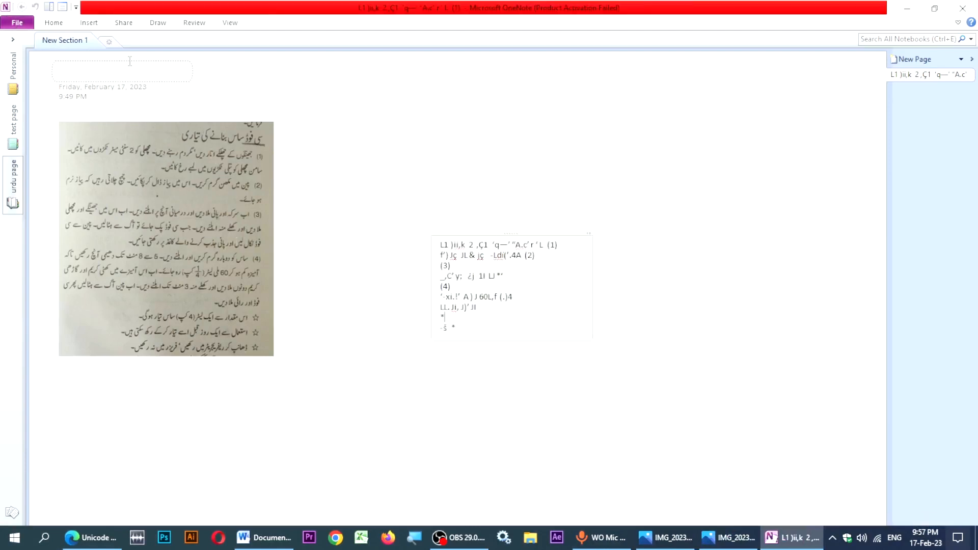
Step: Create a new notebook named "test page1" stored on My Computer in the Desktop folder
click(24, 29)
click(23, 92)
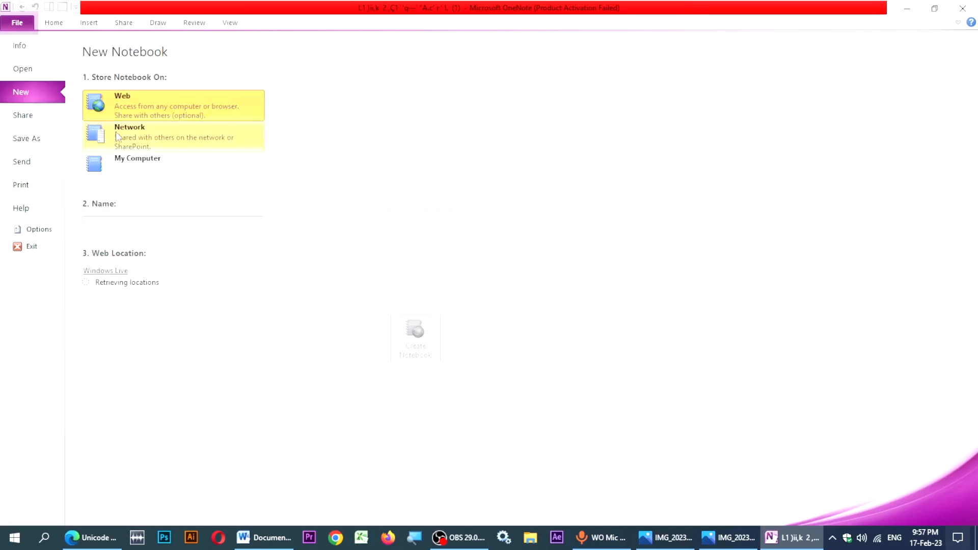
click(134, 168)
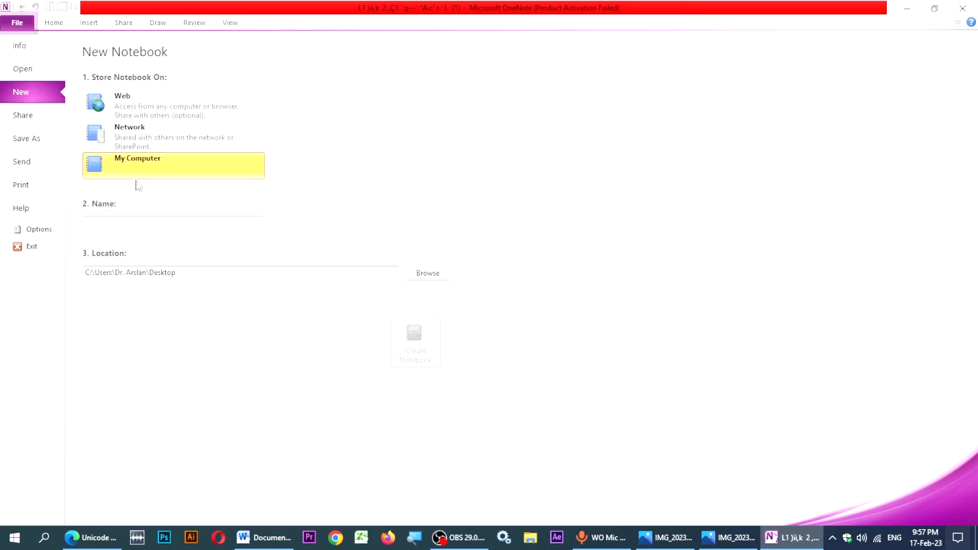
click(130, 222)
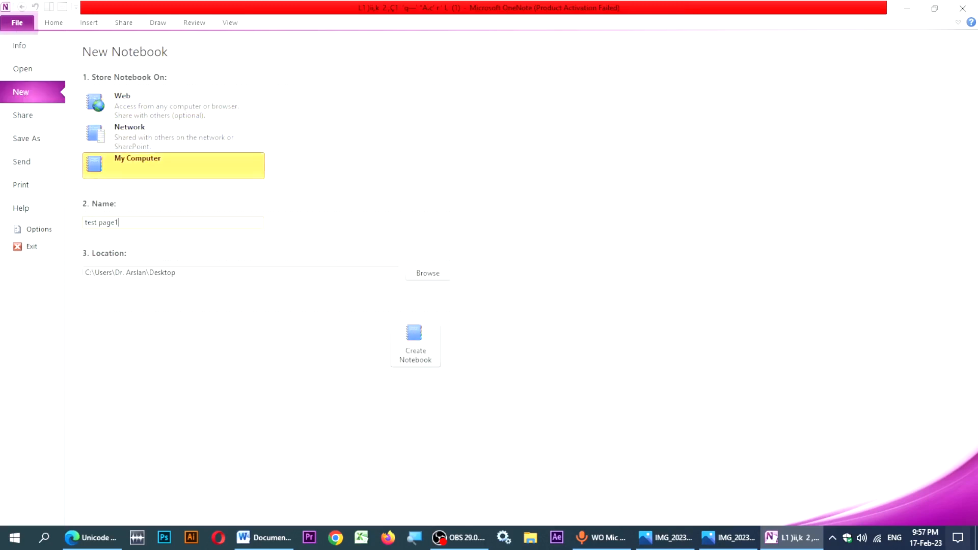
click(422, 273)
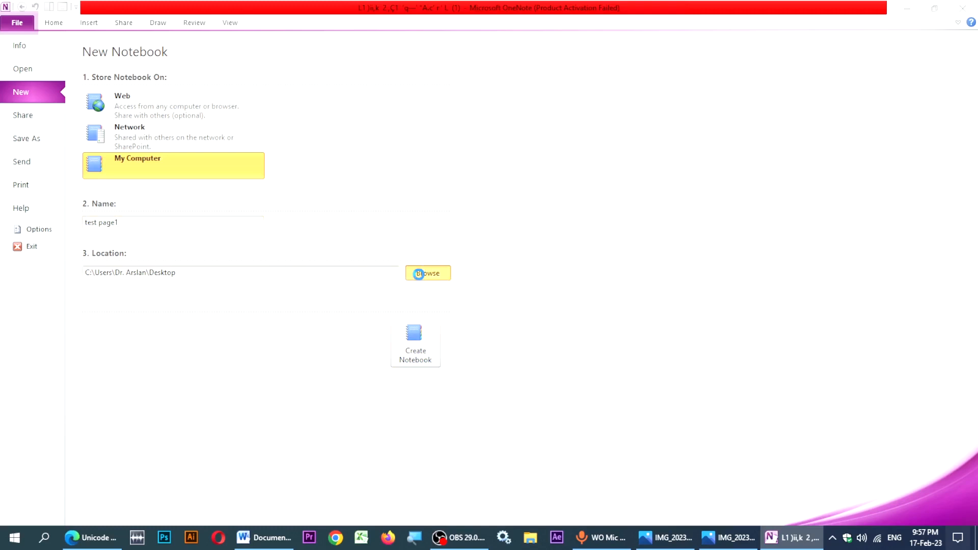
click(38, 105)
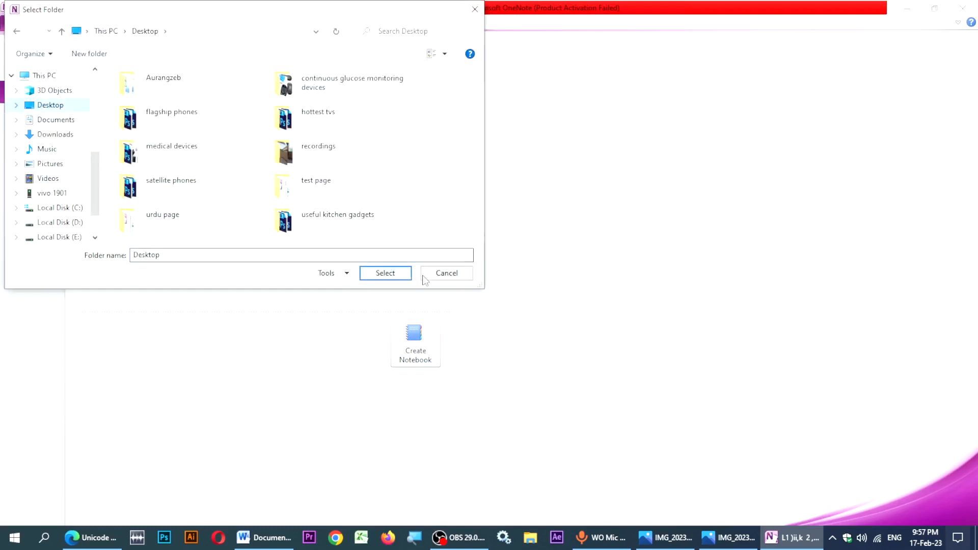
click(395, 276)
click(416, 356)
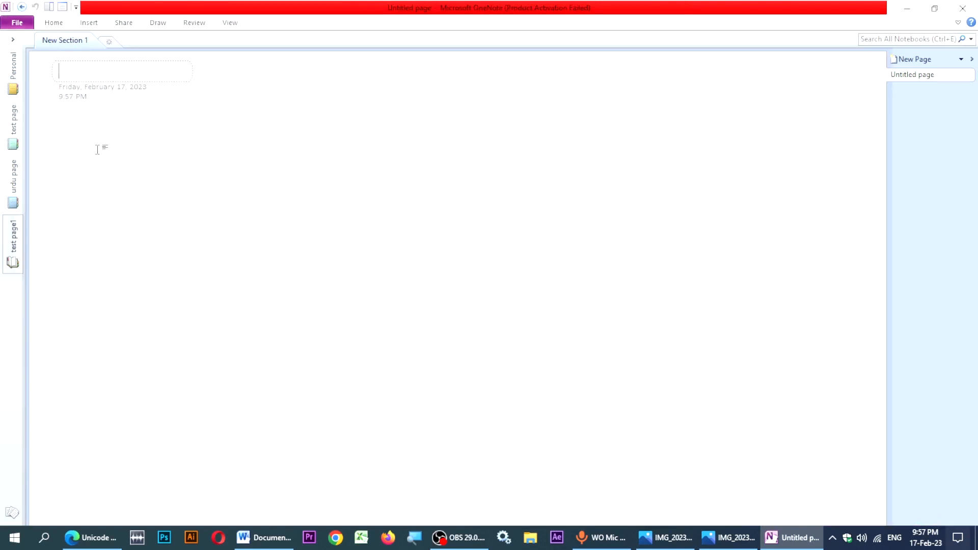
Step: Paste the snipped page image onto the blank notebook page and copy the text from the picture
right_click(72, 119)
click(100, 170)
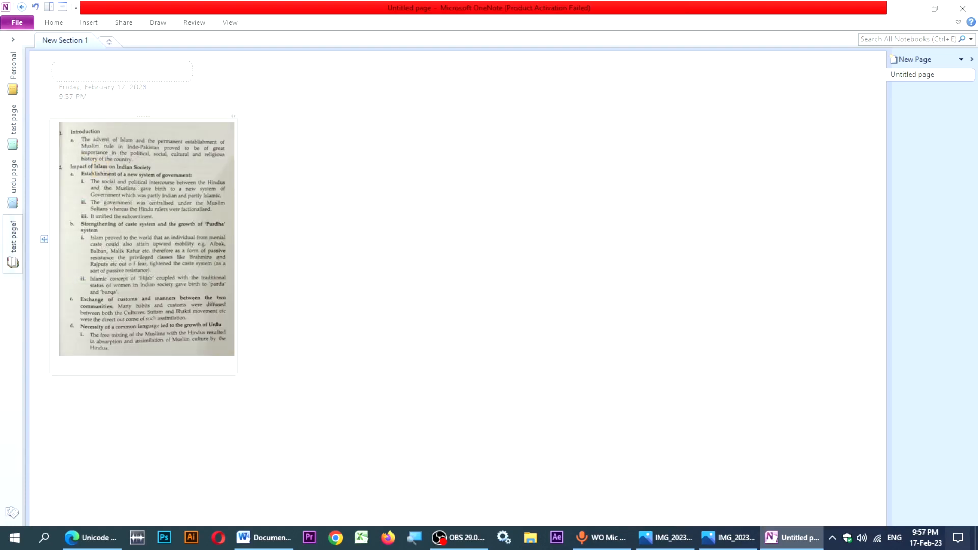
right_click(126, 220)
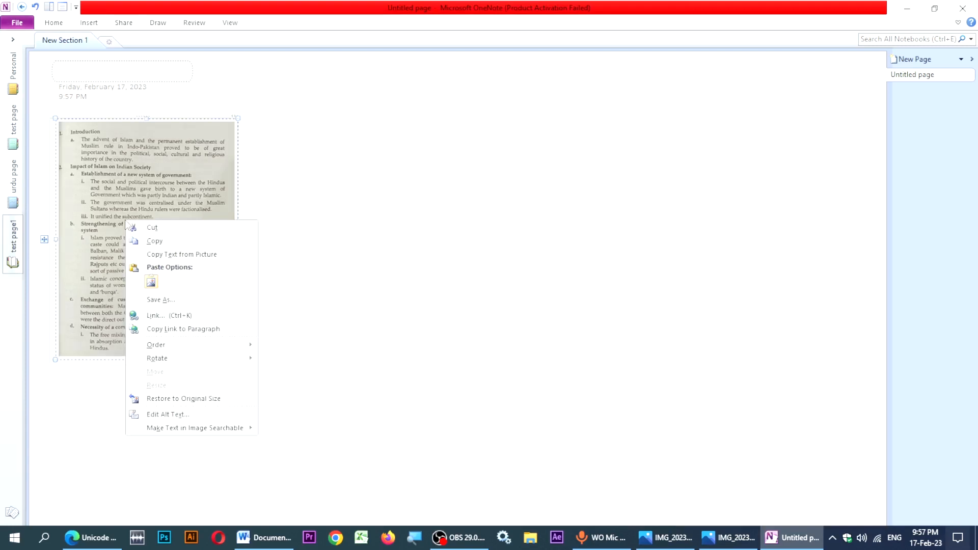
click(181, 254)
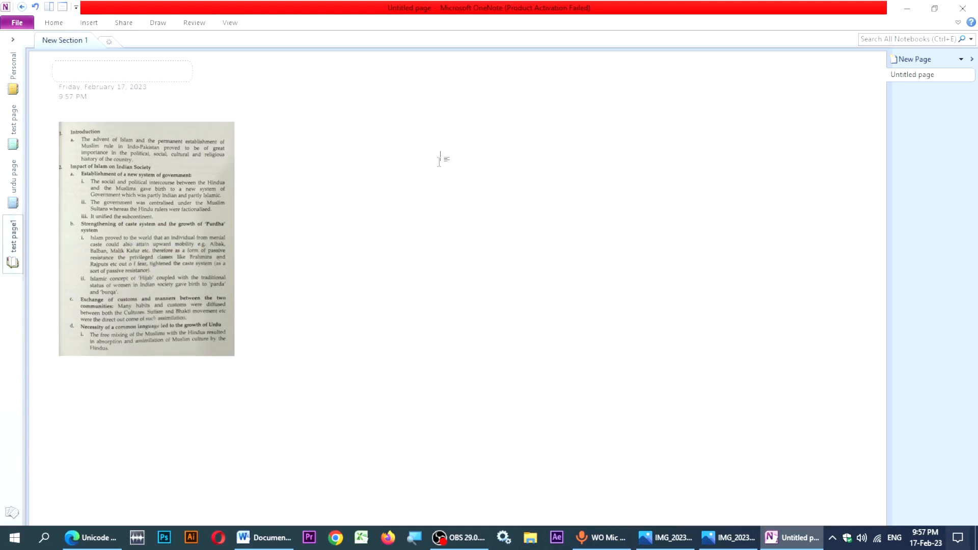
Step: Paste the extracted text as text only in the empty area beside the image
right_click(442, 157)
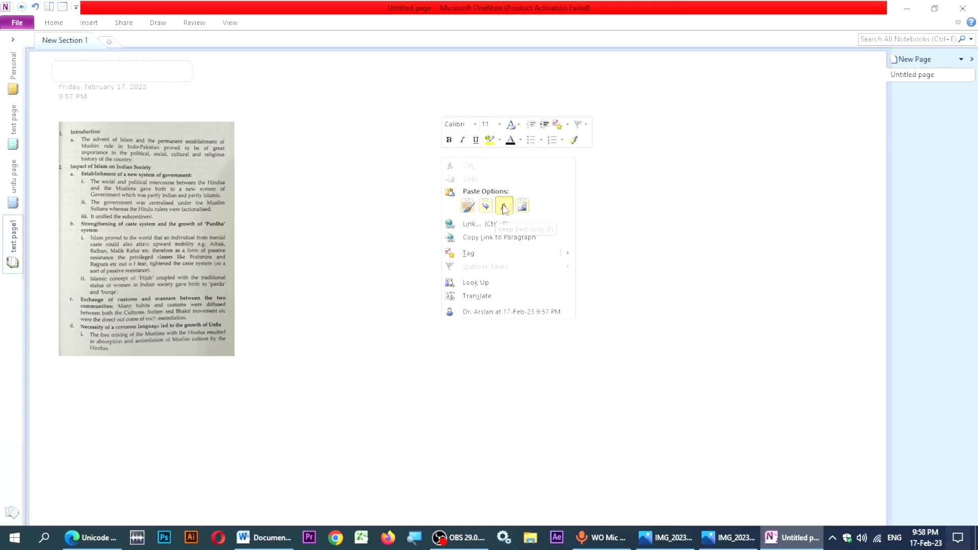
click(503, 207)
click(462, 164)
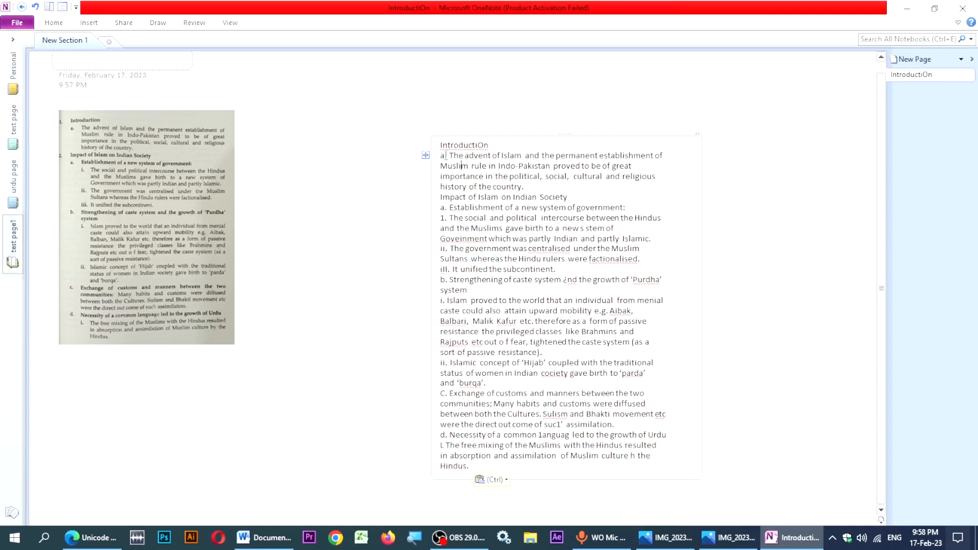
Step: Select all the extracted text from "IntroductiOn" to "Hindus." and copy it
drag(440, 144, 580, 465)
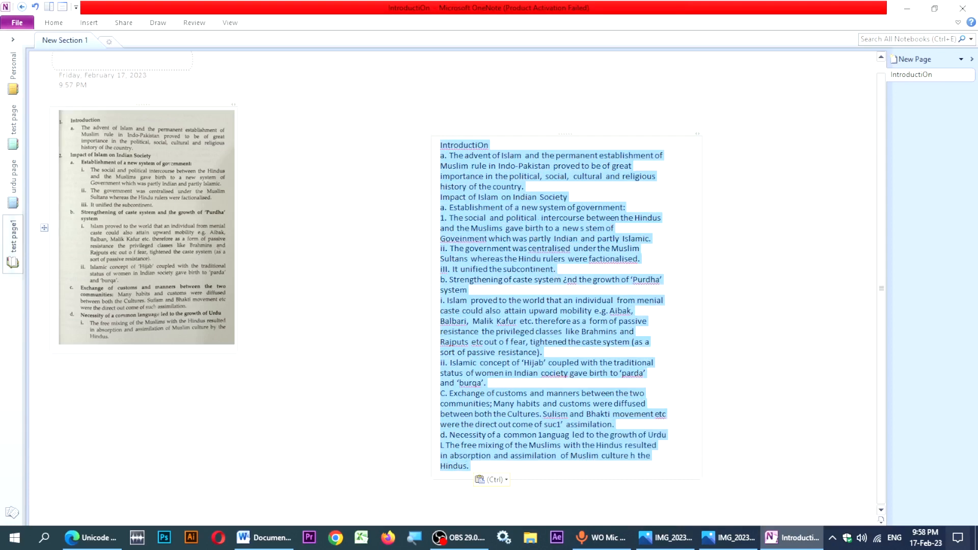
click(506, 216)
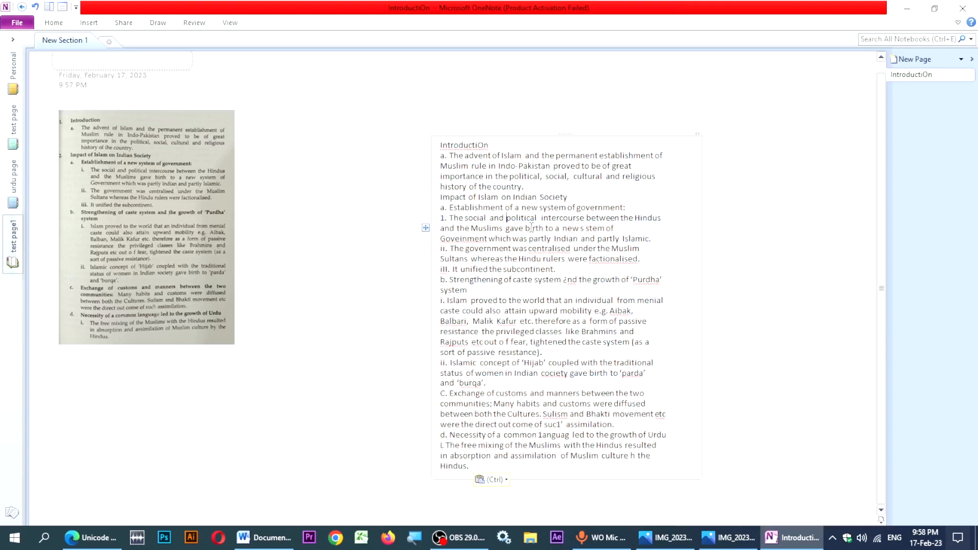
click(440, 145)
drag(472, 180, 619, 463)
key(ctrl+c)
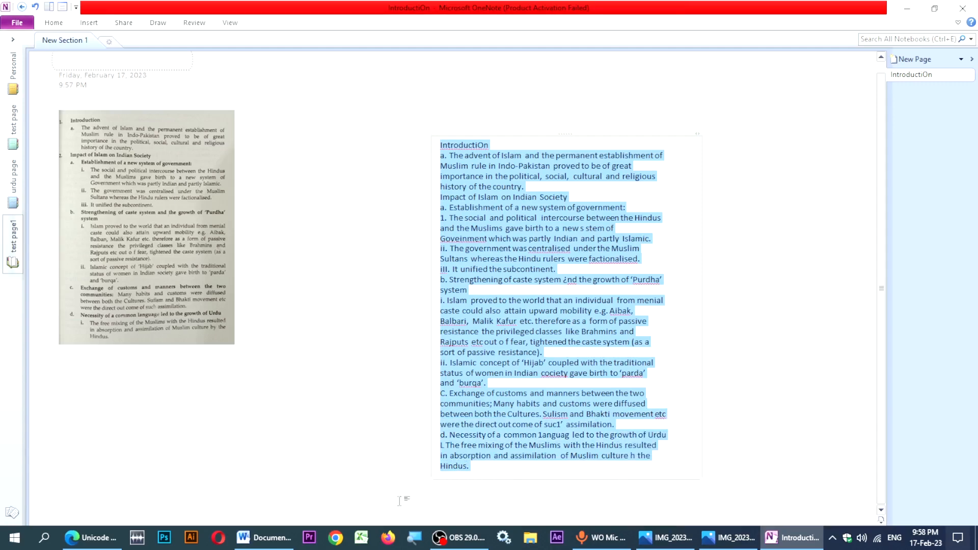
Step: Switch to the open Word document and replace all its content with the copied text
click(278, 538)
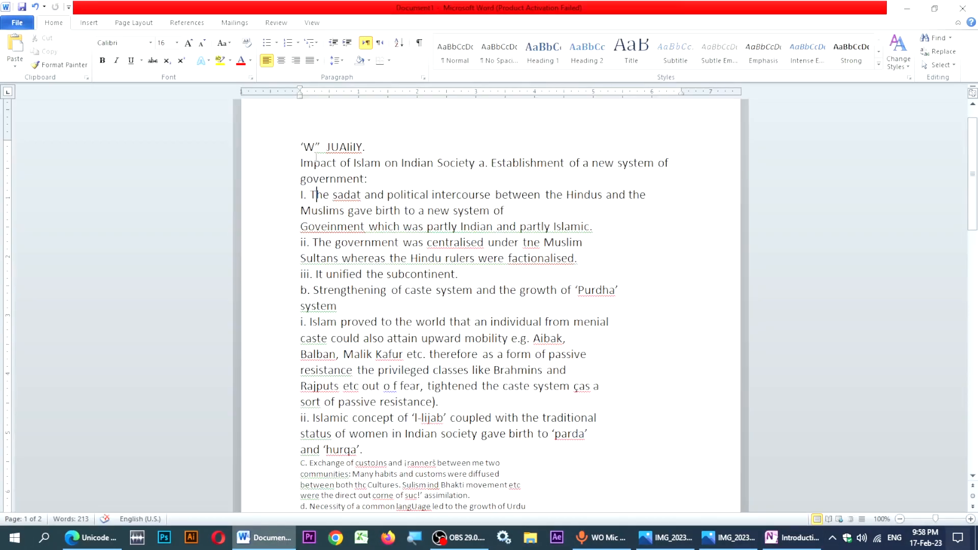
key(ctrl+a)
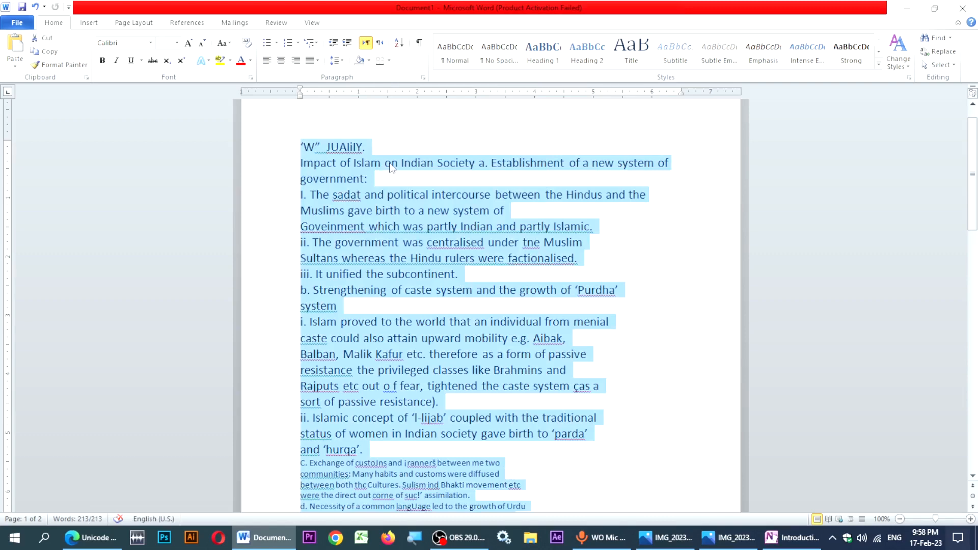
key(Delete)
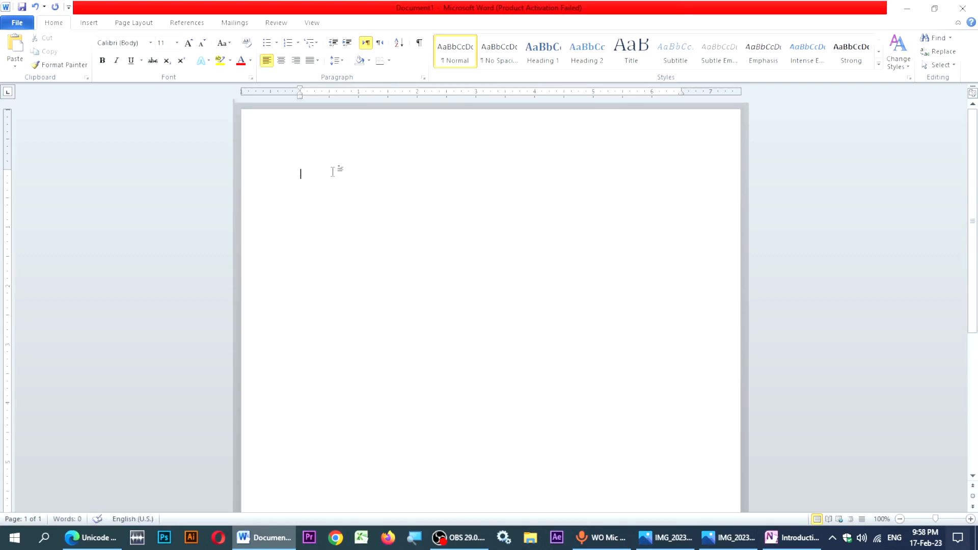
key(ctrl+v)
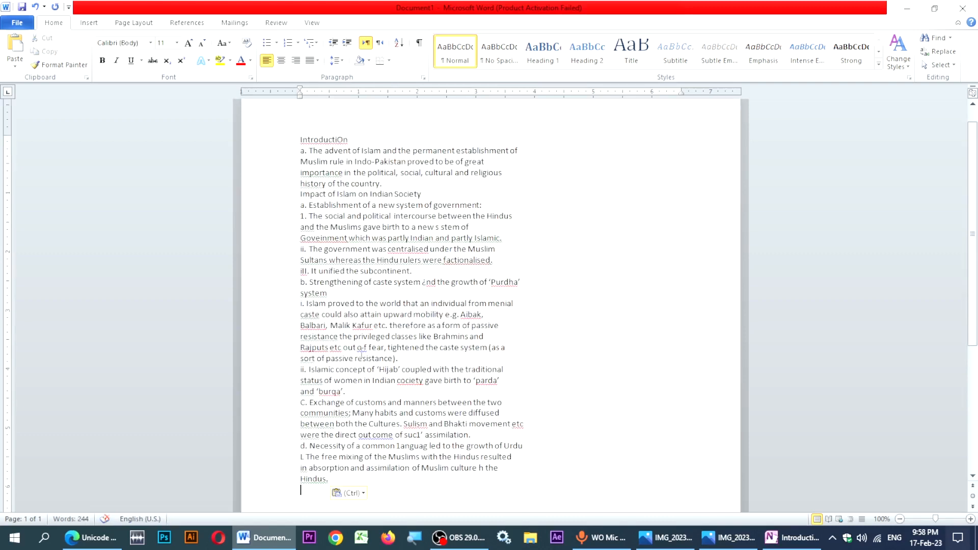
Step: Remove the line breaks inside the first paragraph, point a under the introduction, so its text flows continuously with proper word spacing
click(523, 153)
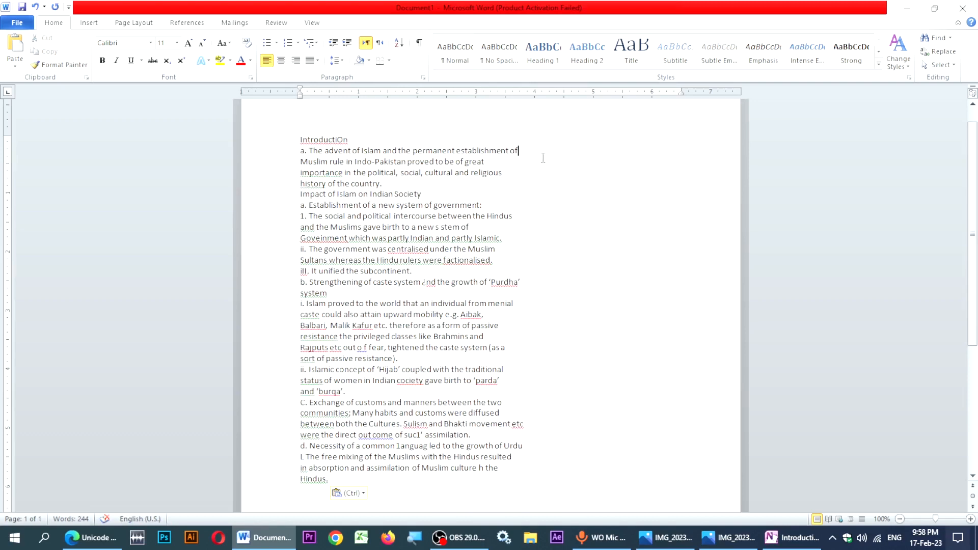
key(Delete)
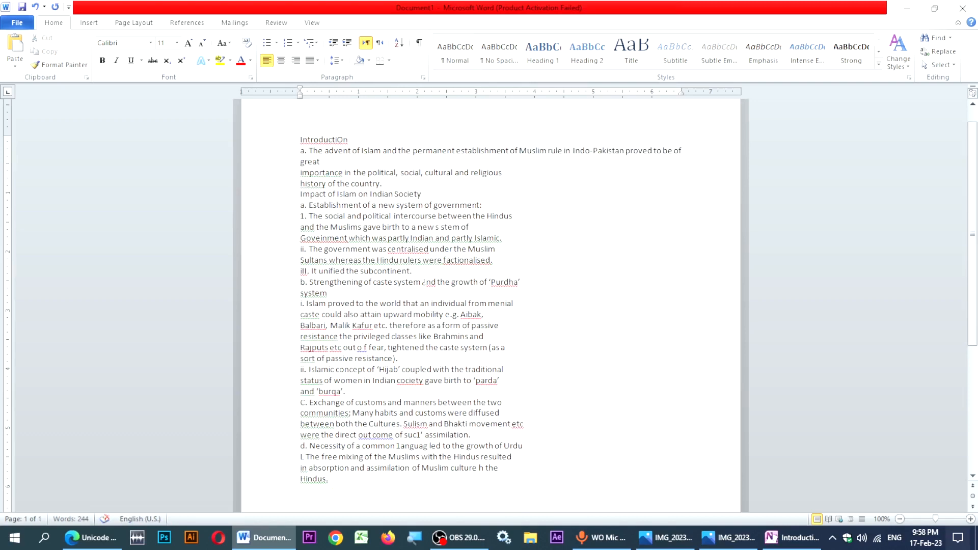
click(320, 162)
key(Delete)
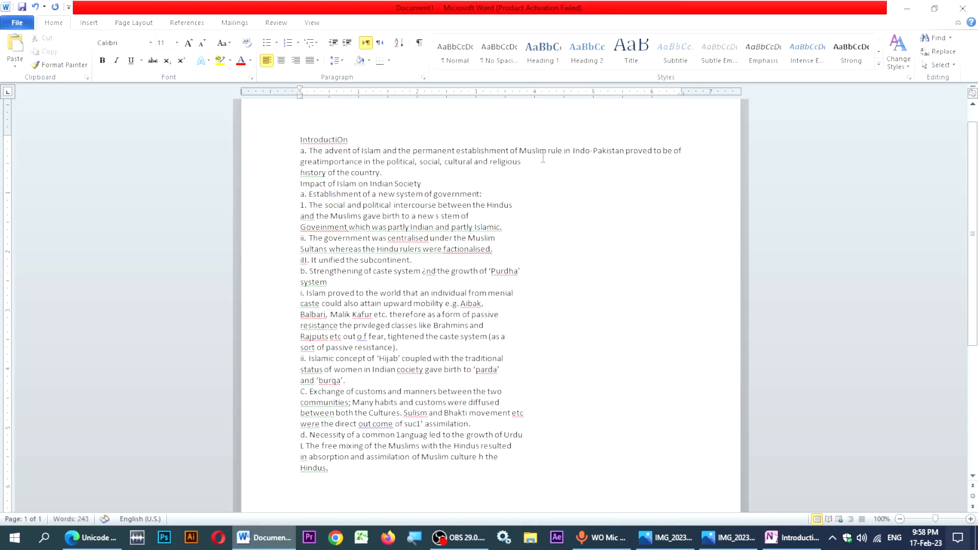
key(End)
key(Delete)
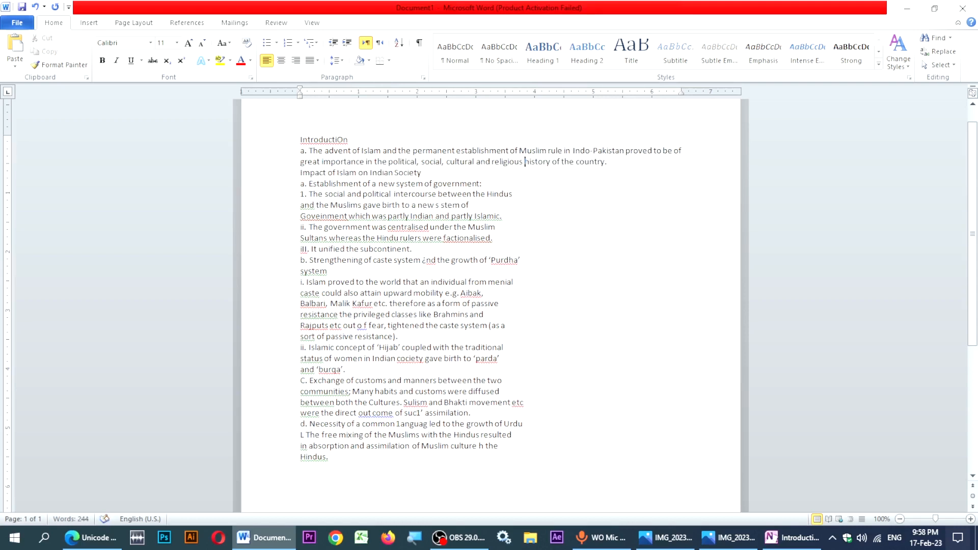
Step: Select the whole document's text and apply the Bauhaus 93 font
key(ctrl+a)
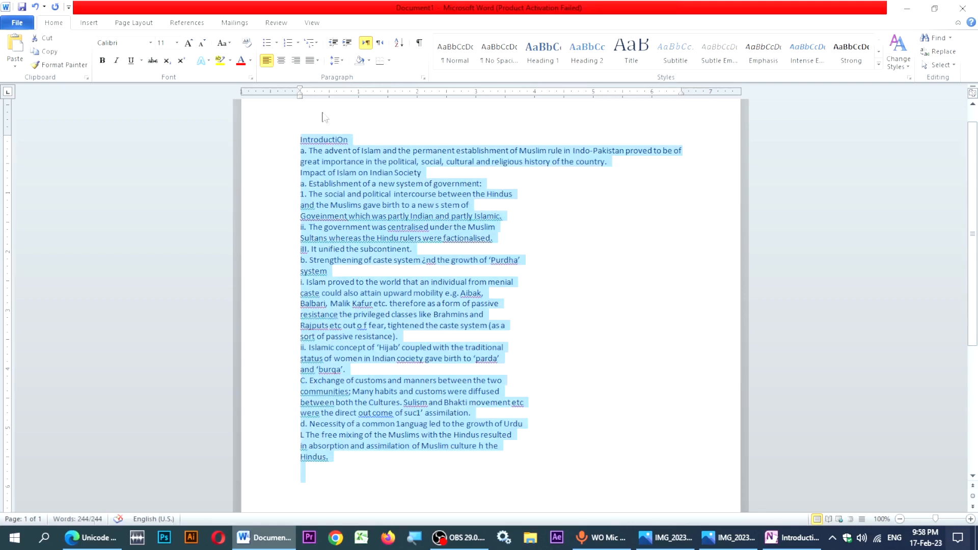
click(128, 43)
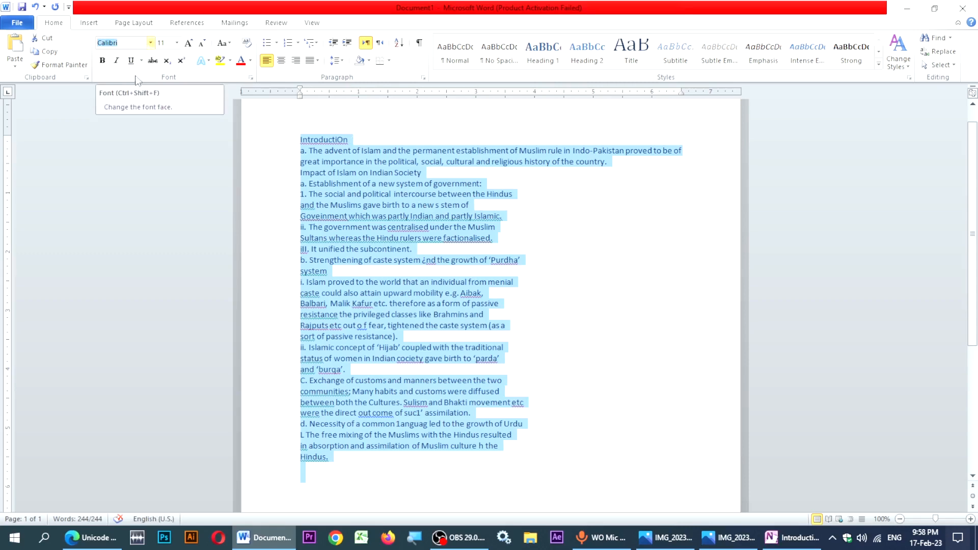
click(151, 43)
scroll(129, 170, down, 8)
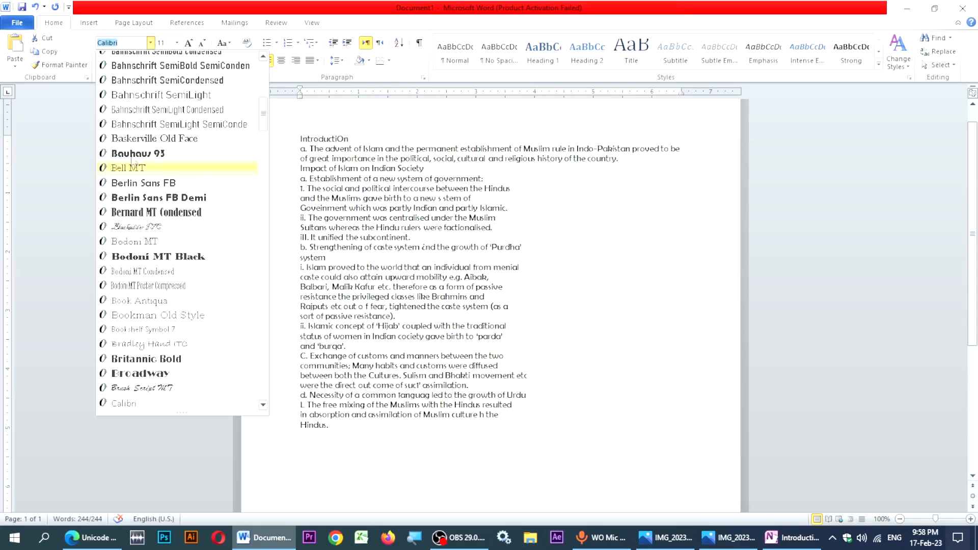
click(135, 153)
Step: Change the selected text's font to Arial and enlarge it to size 16
click(118, 43)
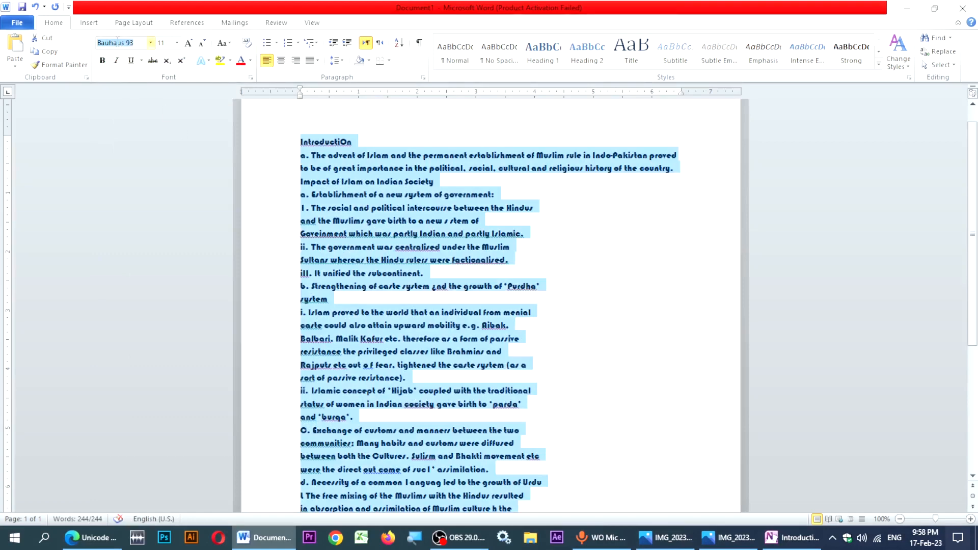
text(Arial)
key(Return)
click(188, 43)
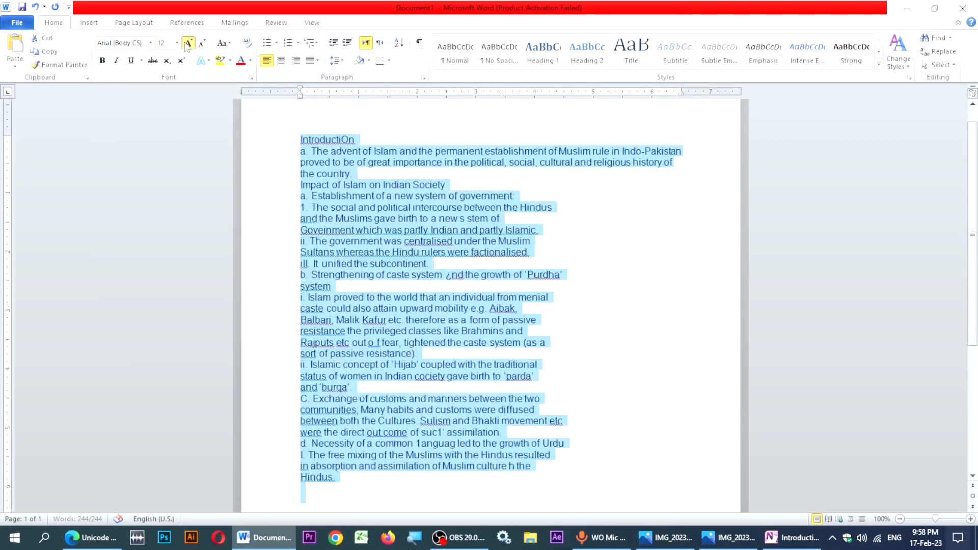
click(187, 43)
click(188, 43)
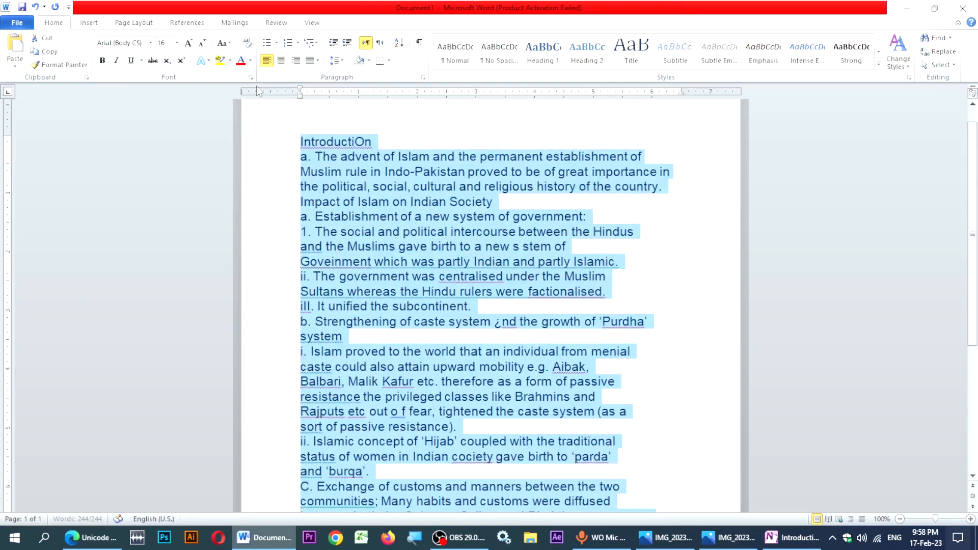
Step: Try centre alignment on the selected text, settling on plain Justify for the whole document
click(281, 61)
click(336, 60)
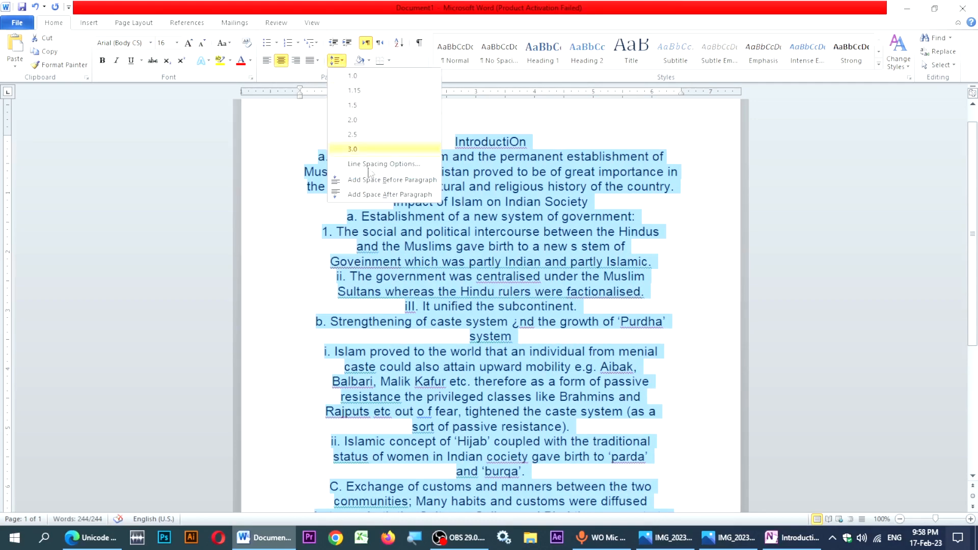
click(314, 61)
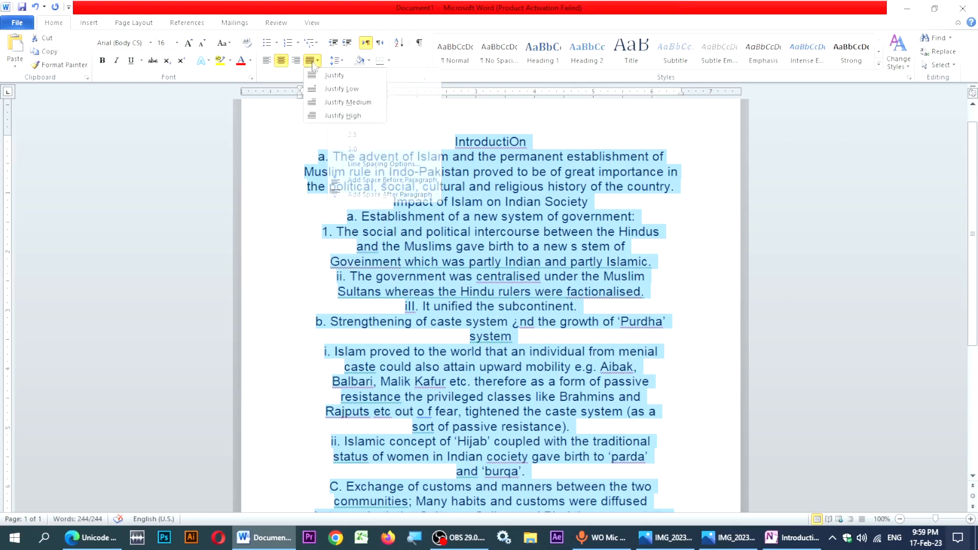
click(321, 75)
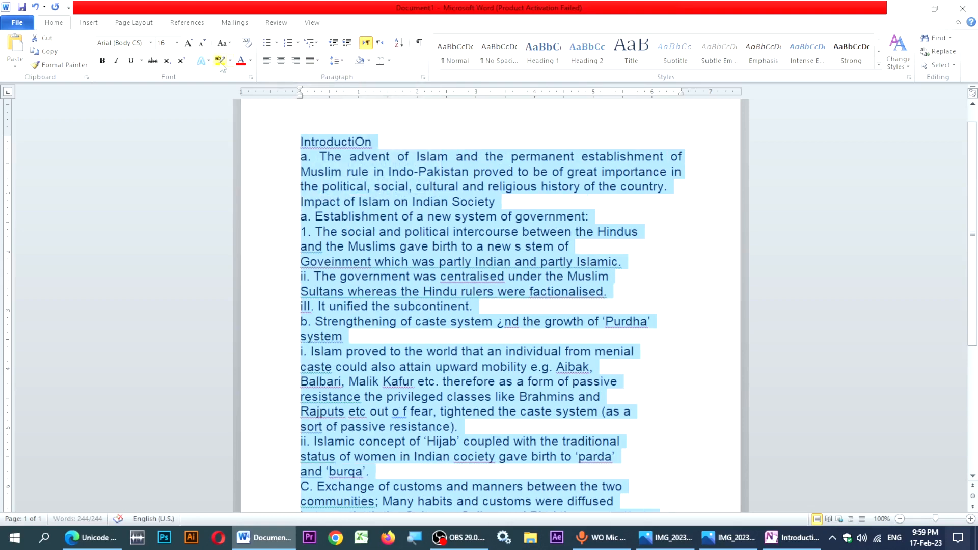
Step: Try underline, bold and italic on the selected text, removing each again, and clear the selection
click(131, 63)
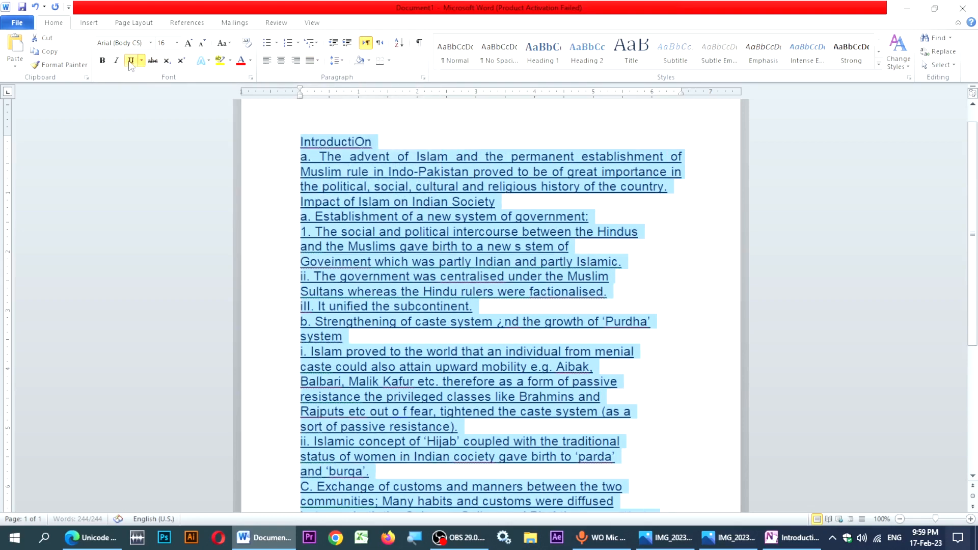
click(131, 63)
click(102, 61)
click(103, 61)
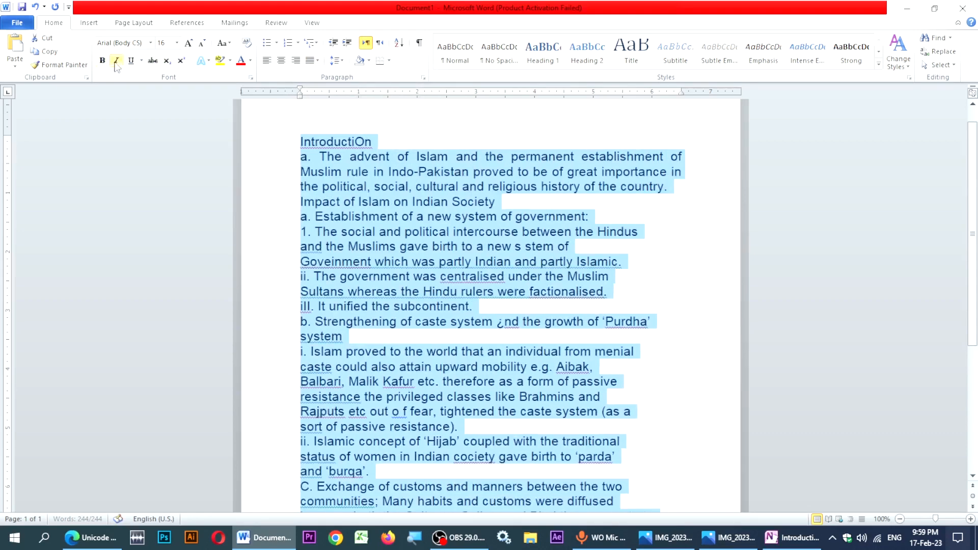
click(116, 60)
click(116, 61)
click(414, 217)
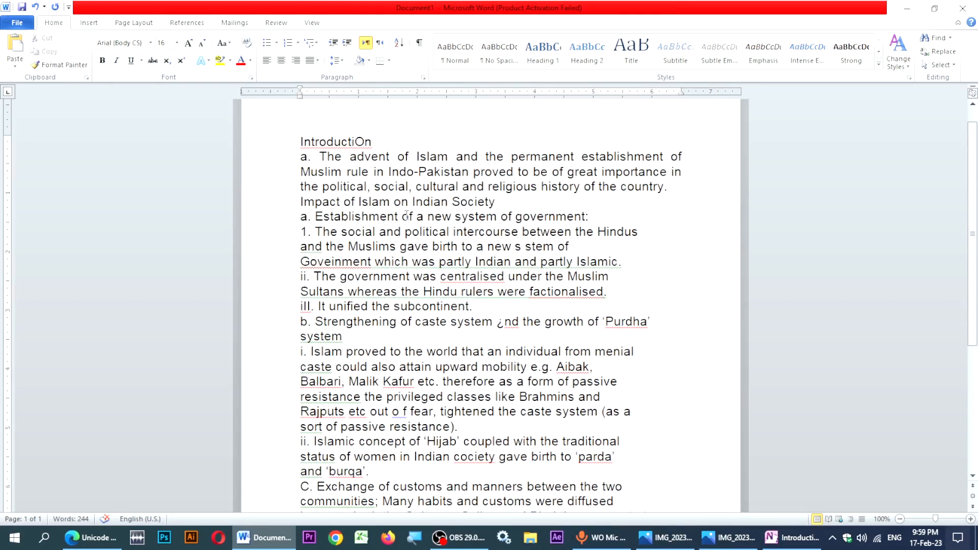
key(alt)
scroll(406, 216, down, 1)
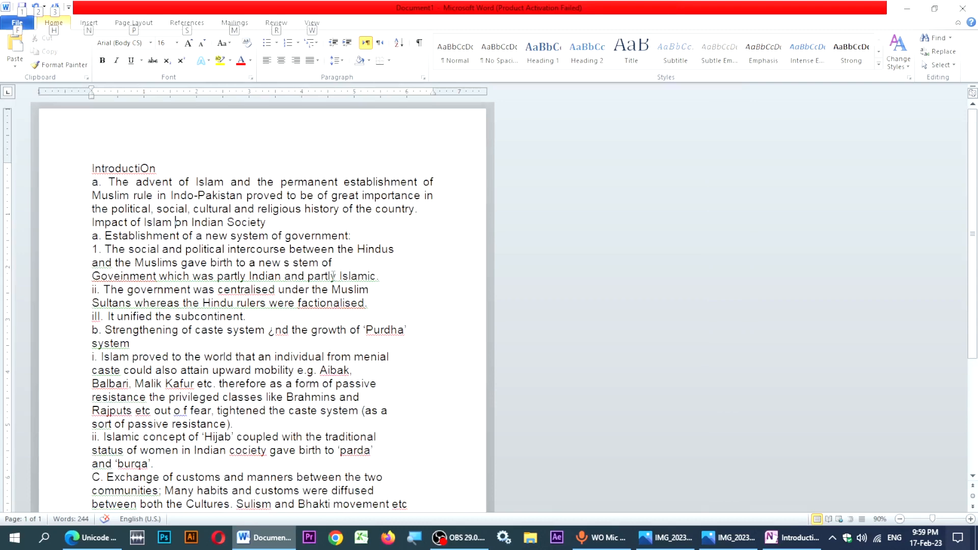
scroll(308, 280, up, 1)
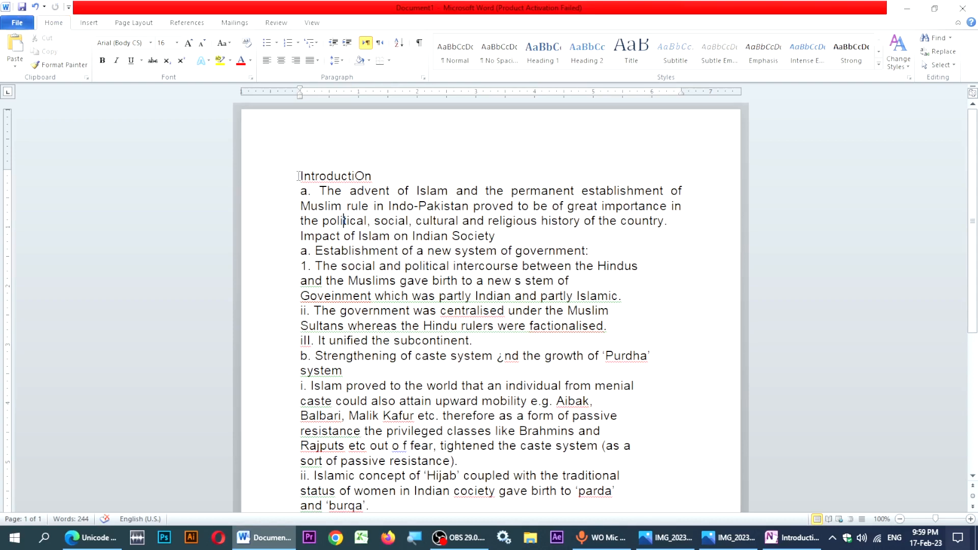
drag(300, 176, 449, 379)
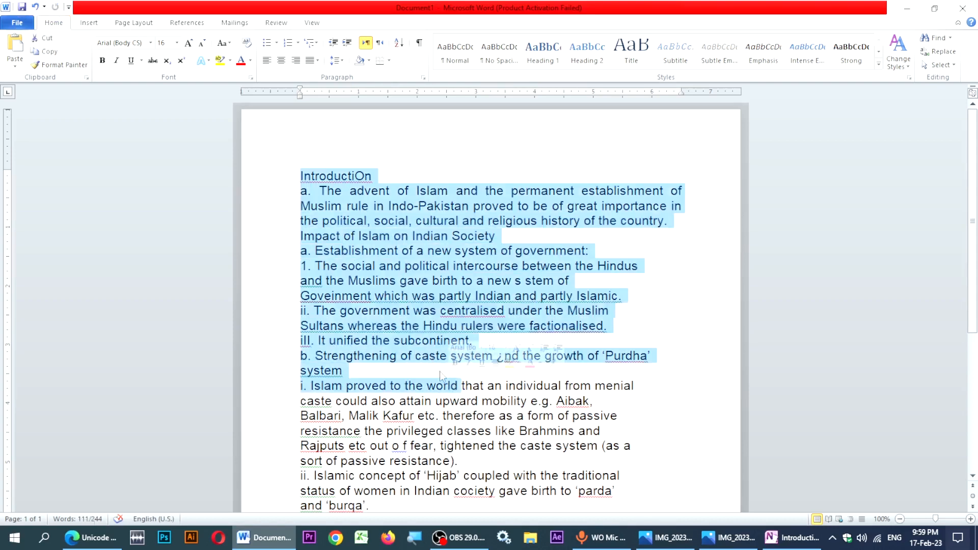
click(362, 297)
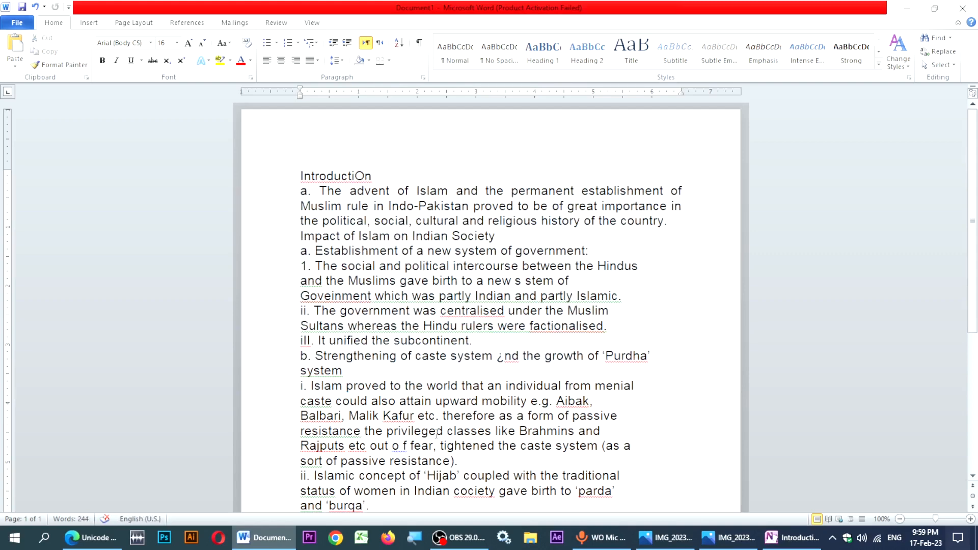
Step: Switch to the photo of the Urdu book page and take a rectangular screen snip from its underlined heading through item 4
click(728, 538)
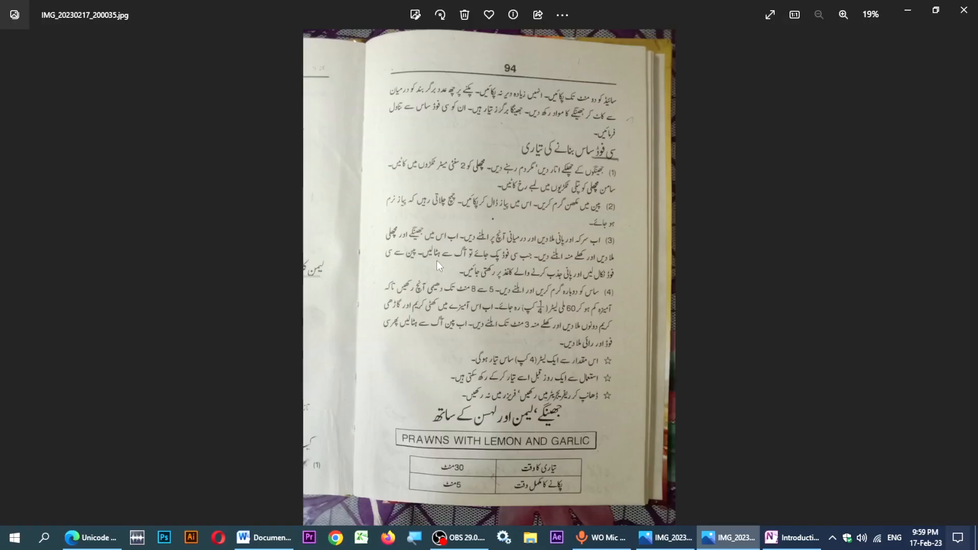
click(957, 537)
click(886, 456)
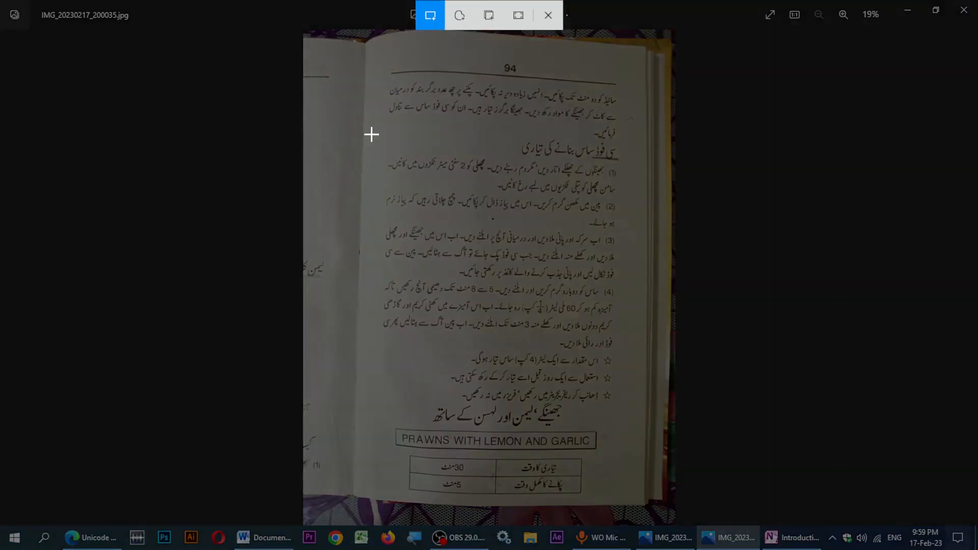
drag(384, 127, 628, 350)
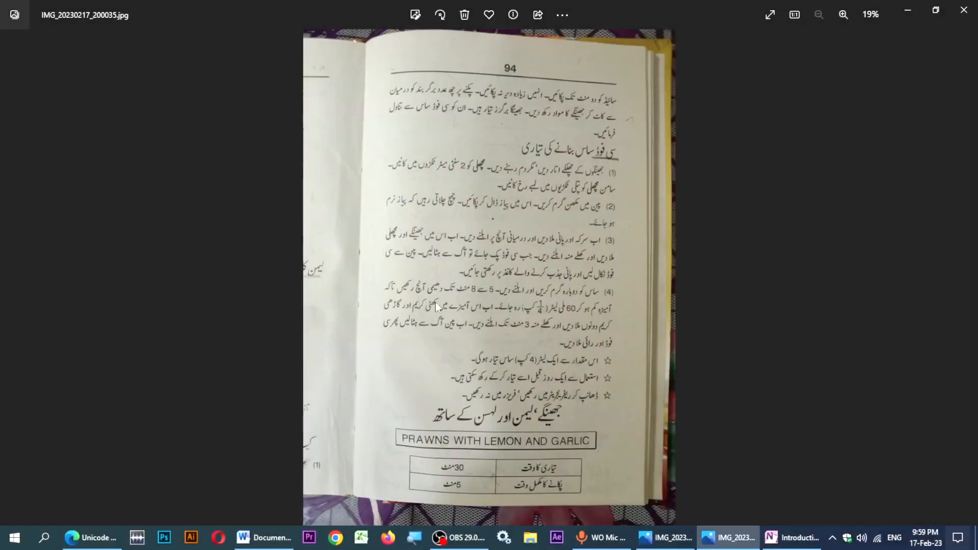
Step: Switch to OneNote and paste the Urdu snip below the English page picture
click(792, 537)
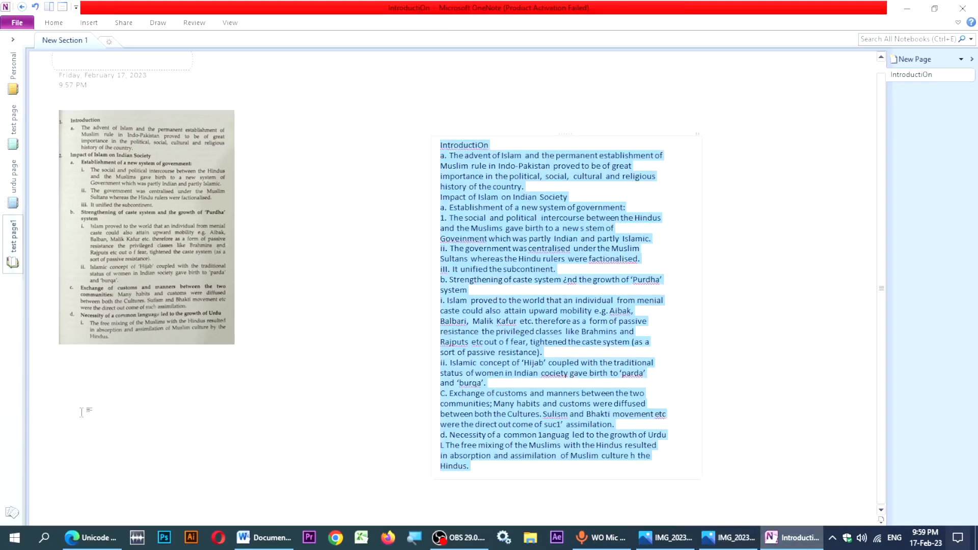
right_click(69, 403)
click(93, 288)
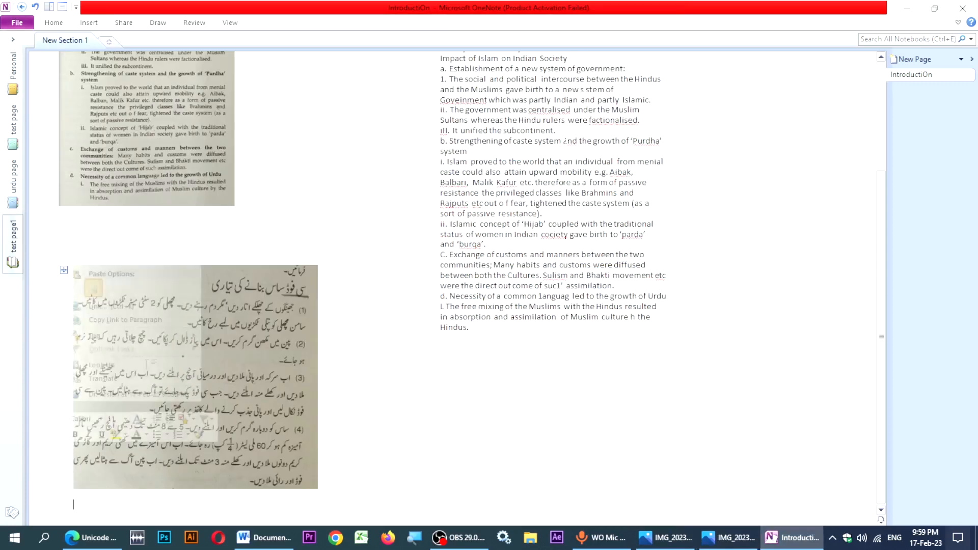
Step: Copy the text from the Urdu picture and paste it below the extracted English text
right_click(162, 363)
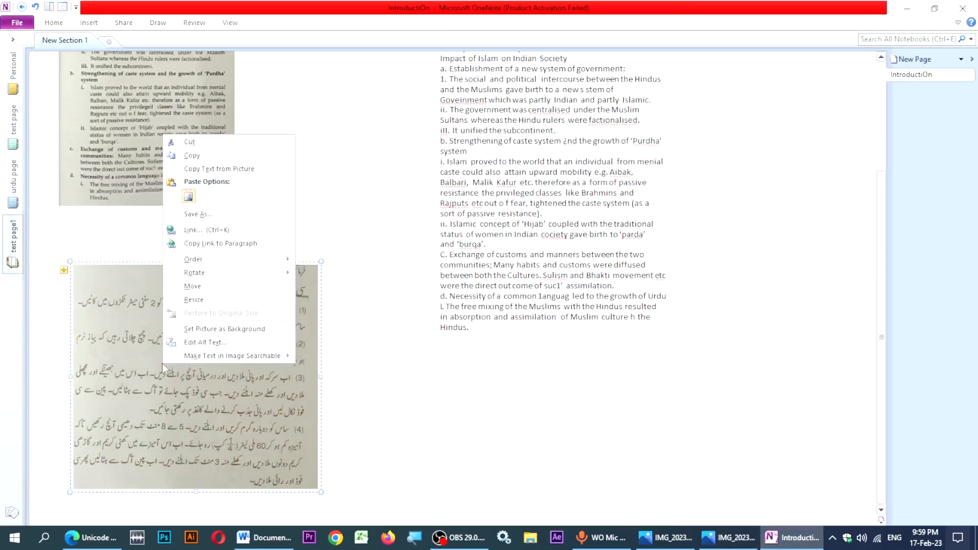
click(205, 169)
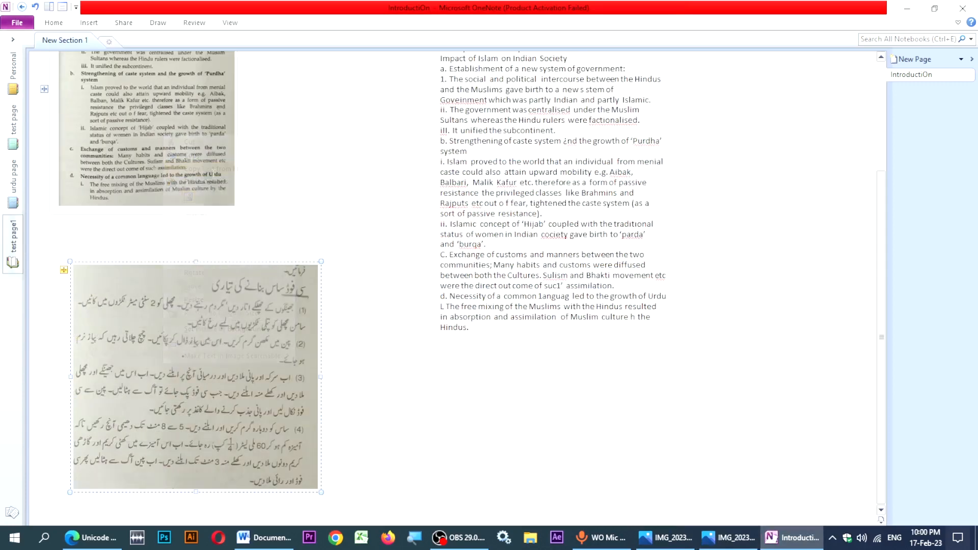
right_click(439, 383)
click(500, 431)
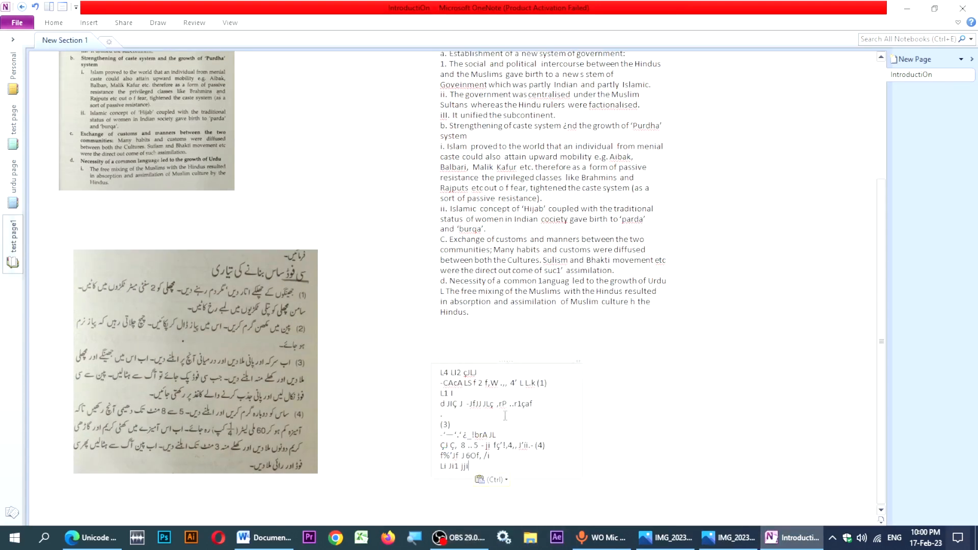
drag(499, 463, 438, 375)
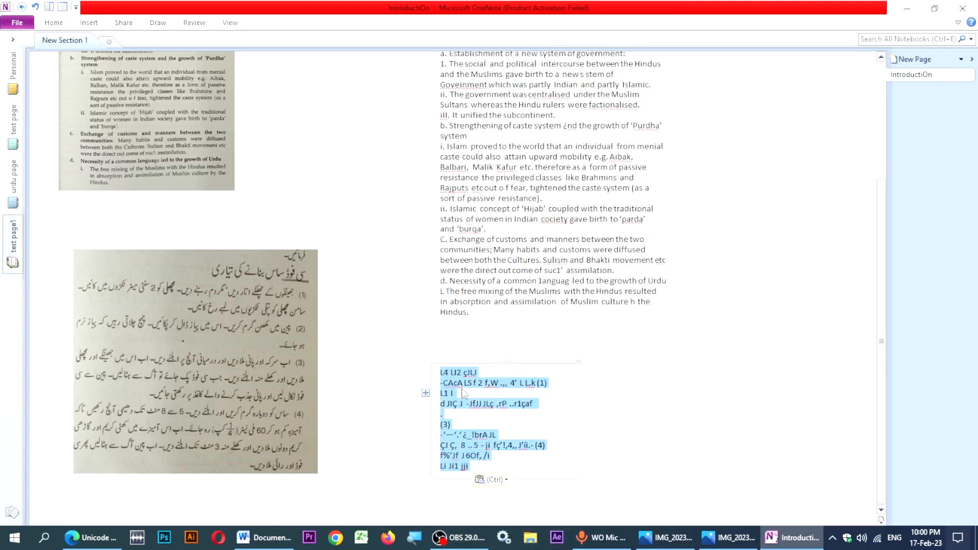
scroll(279, 225, up, 3)
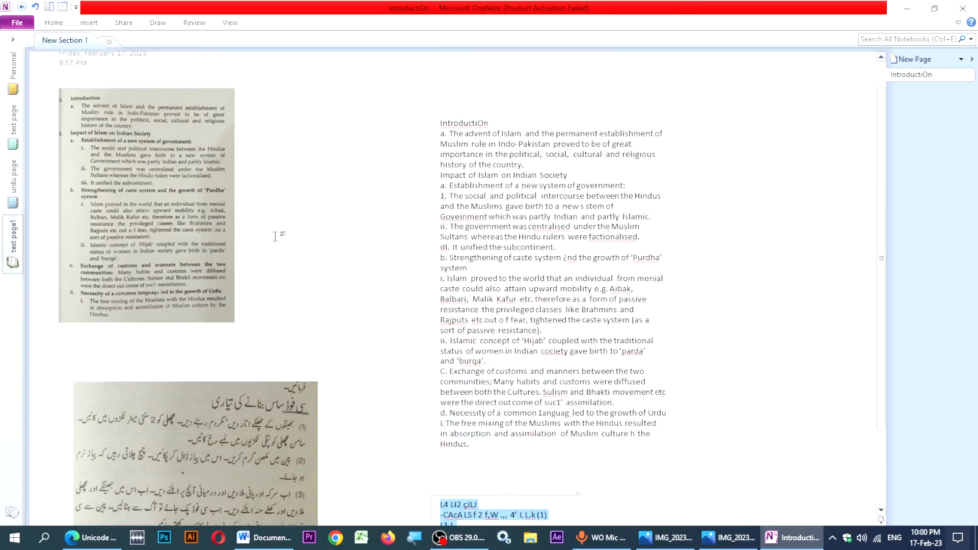
scroll(278, 224, up, 1)
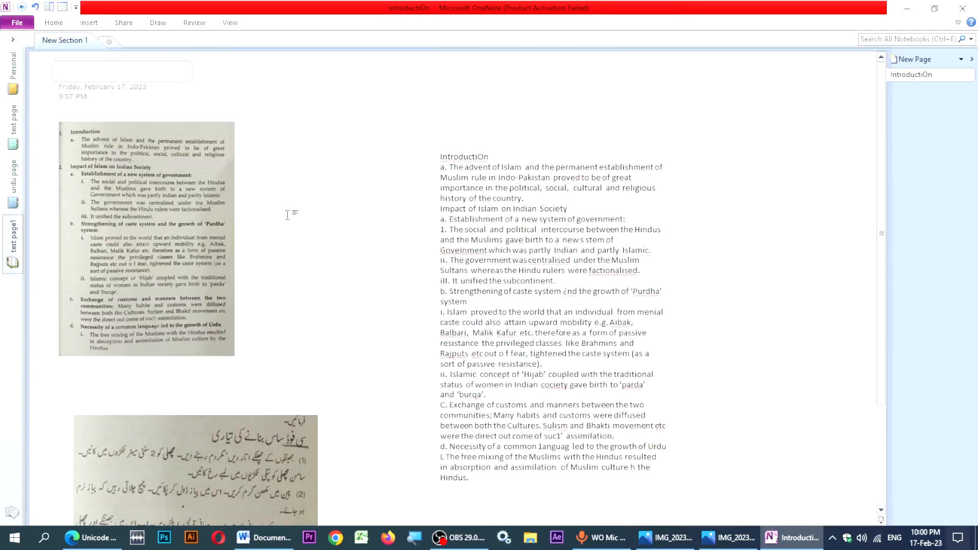